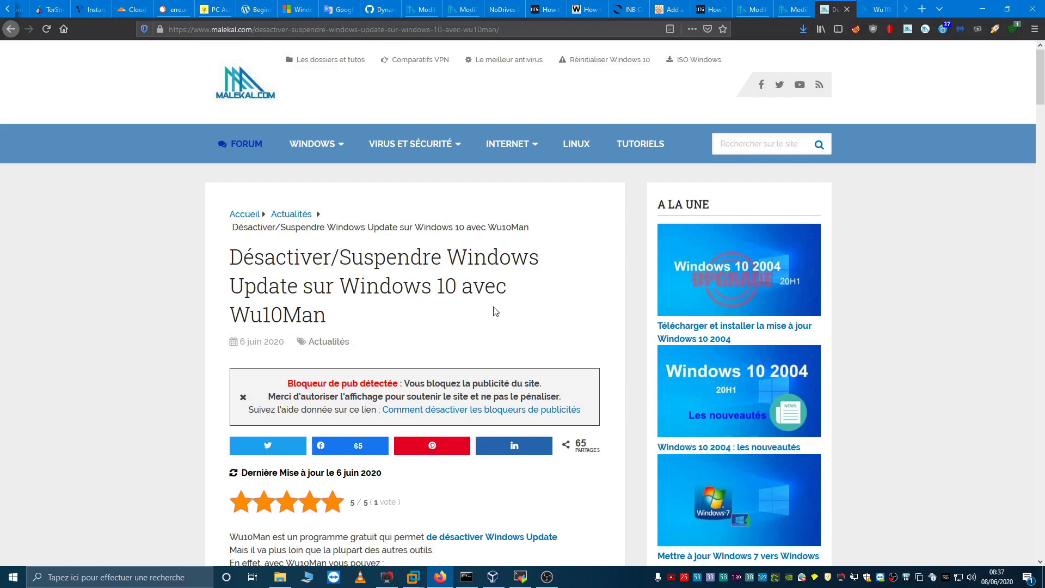
Follow the article's Wu10Man download link to the GitHub releases page and save Wu10Man_Portable.zip from v4.0.0.
scroll(495, 312, down, 15)
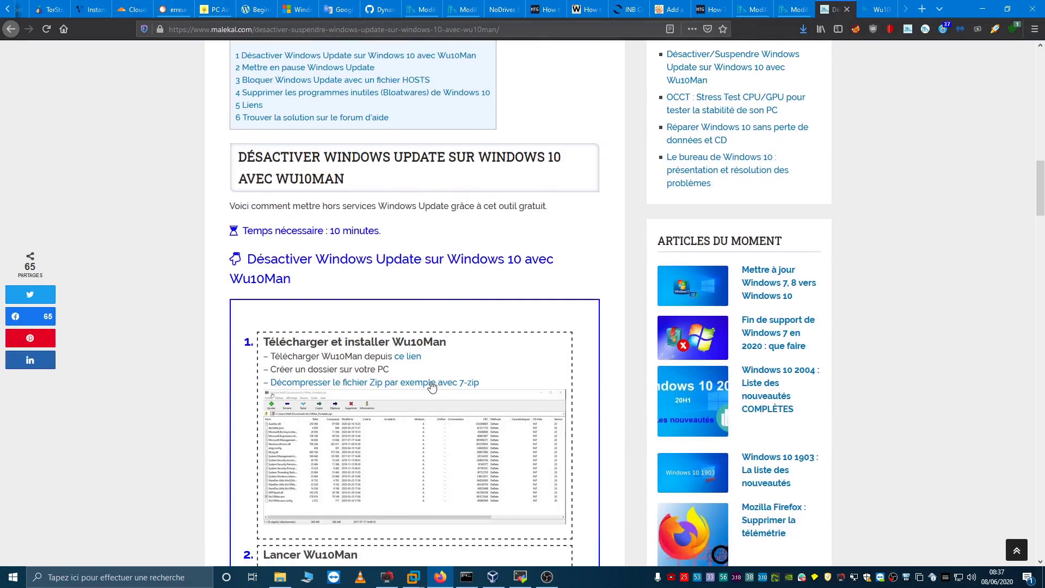
click(409, 362)
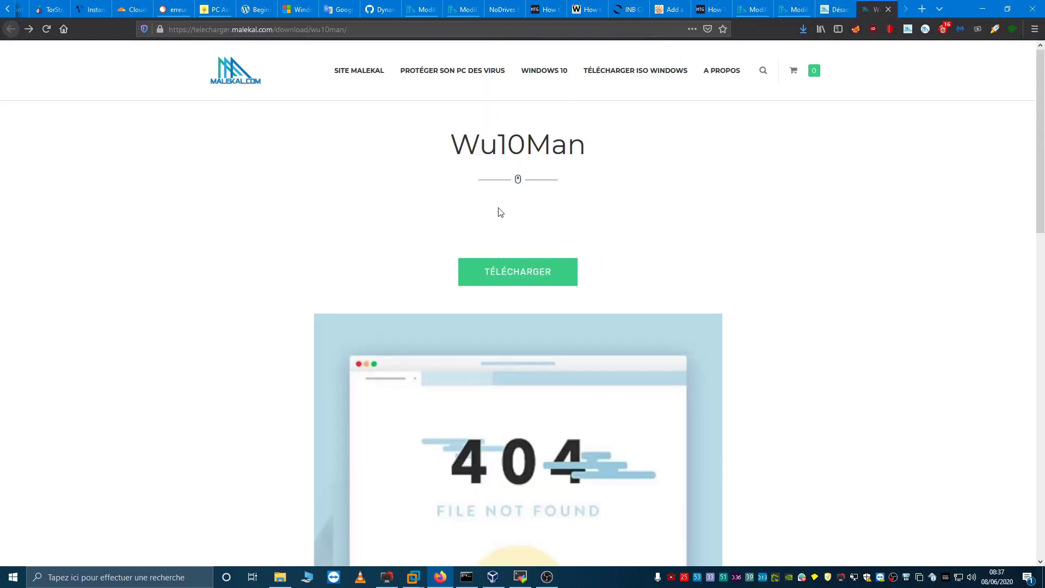
click(549, 272)
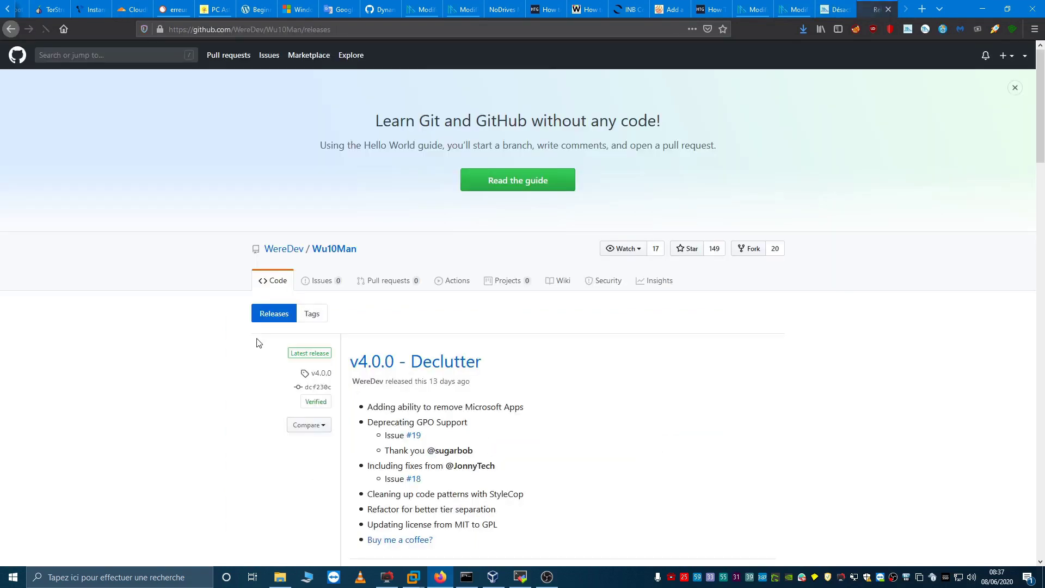
scroll(337, 390, down, 3)
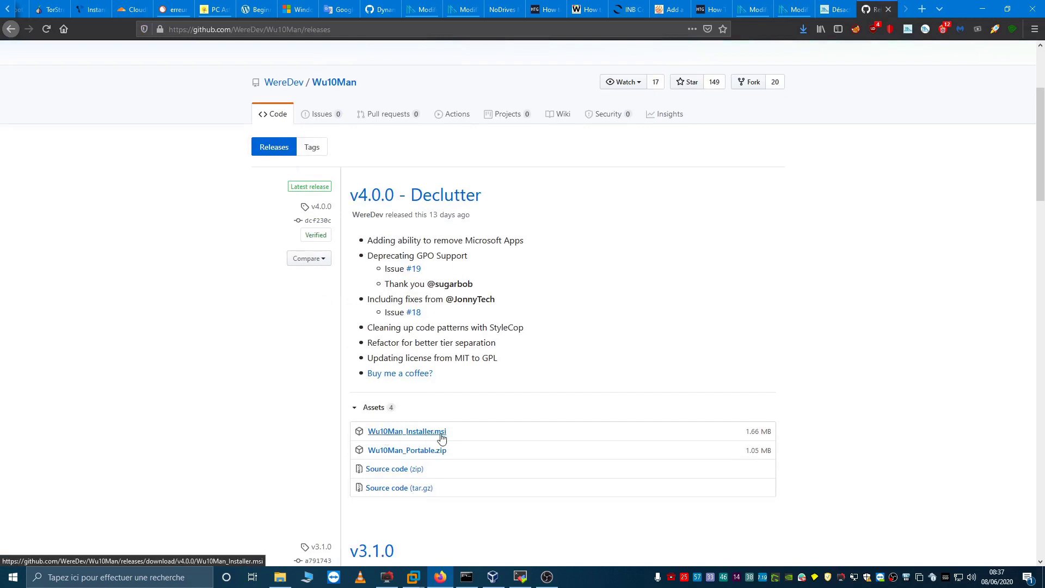
click(429, 449)
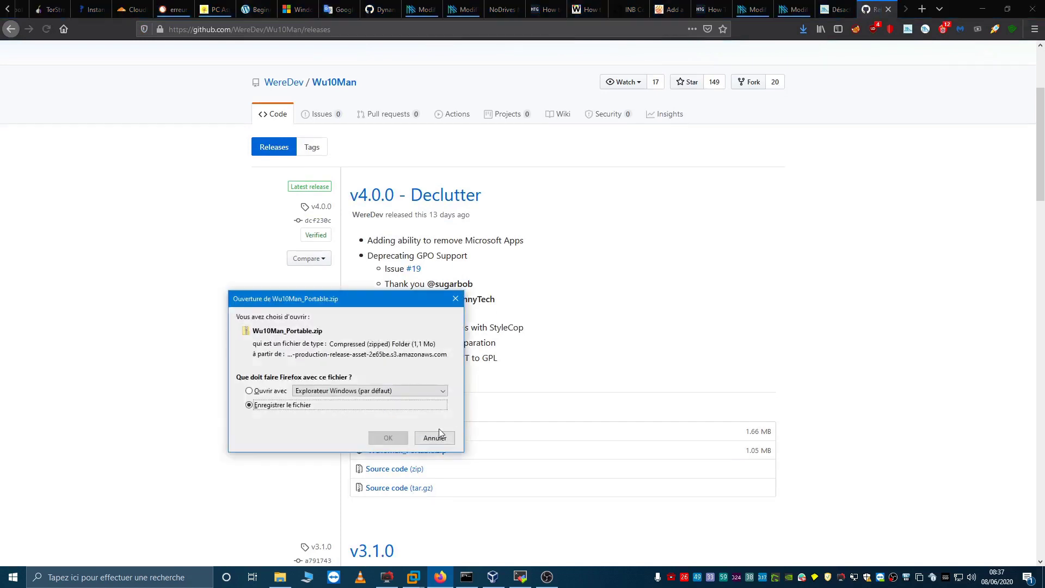
click(387, 439)
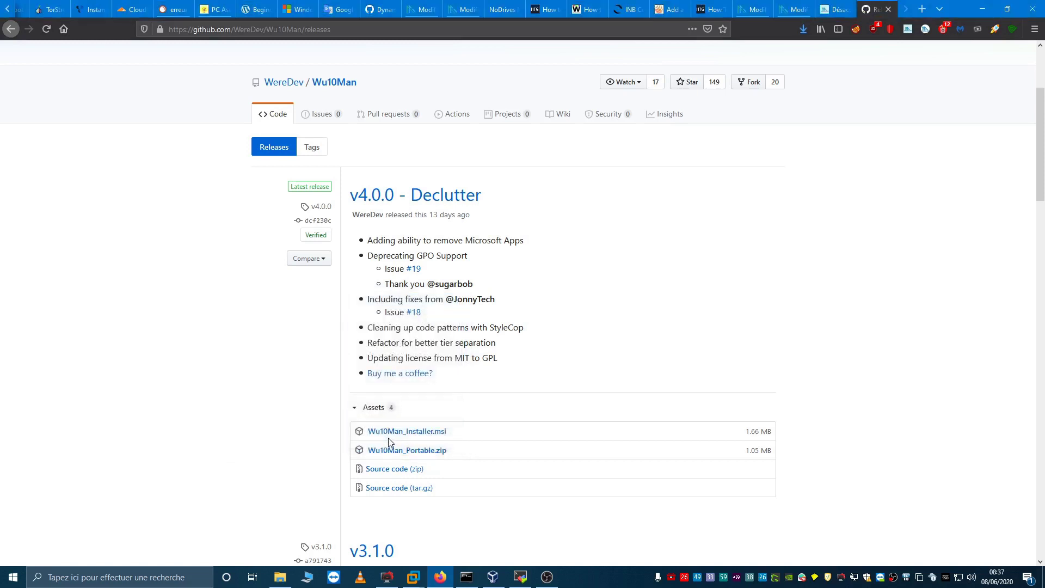
Open the downloaded Wu10Man_Portable.zip and copy all of its files, accepting the Windows security prompt.
click(803, 29)
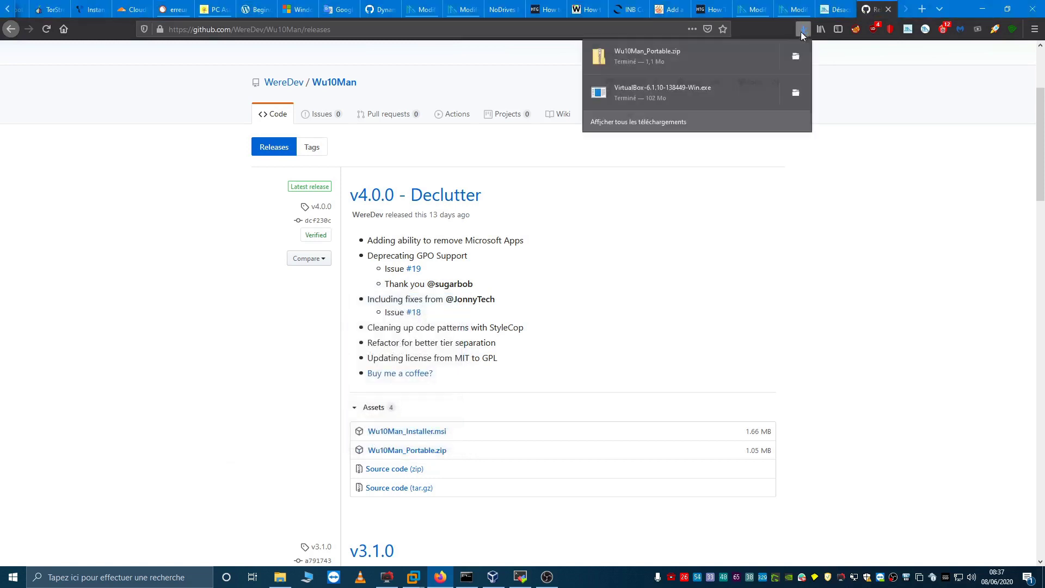
click(661, 62)
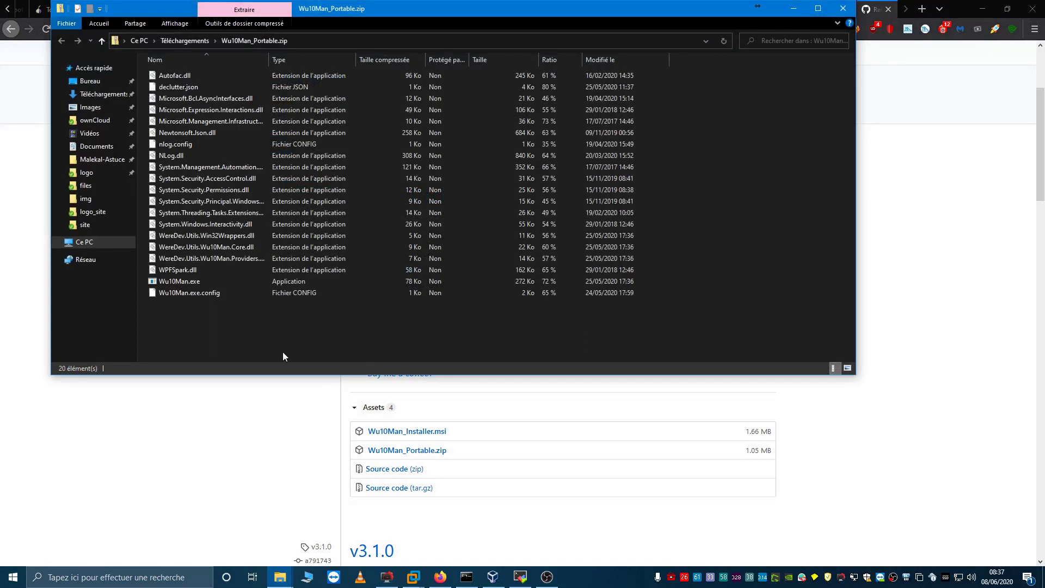
drag(283, 352, 143, 70)
double_click(176, 114)
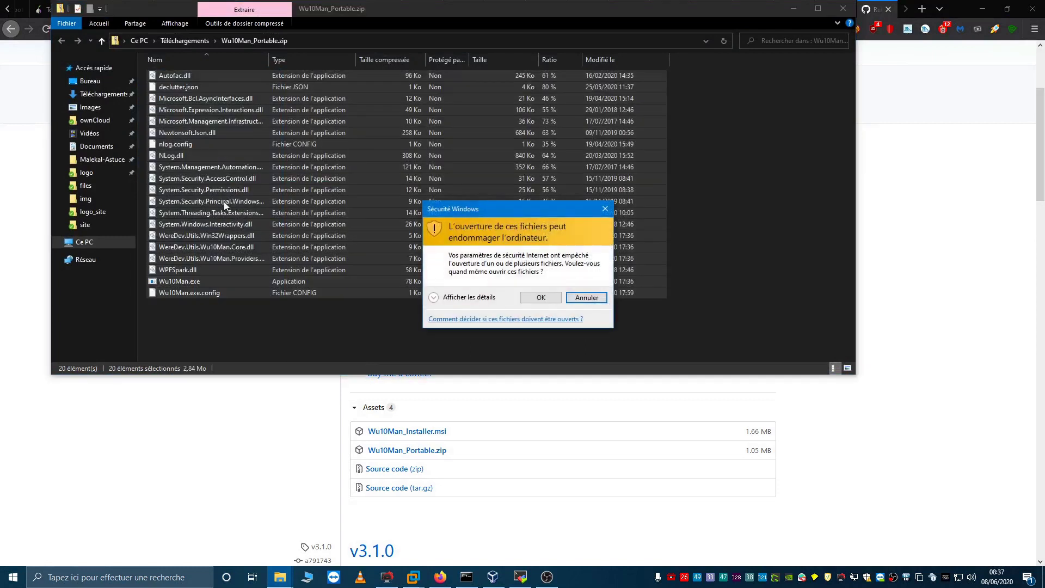
click(540, 298)
right_click(182, 113)
click(188, 150)
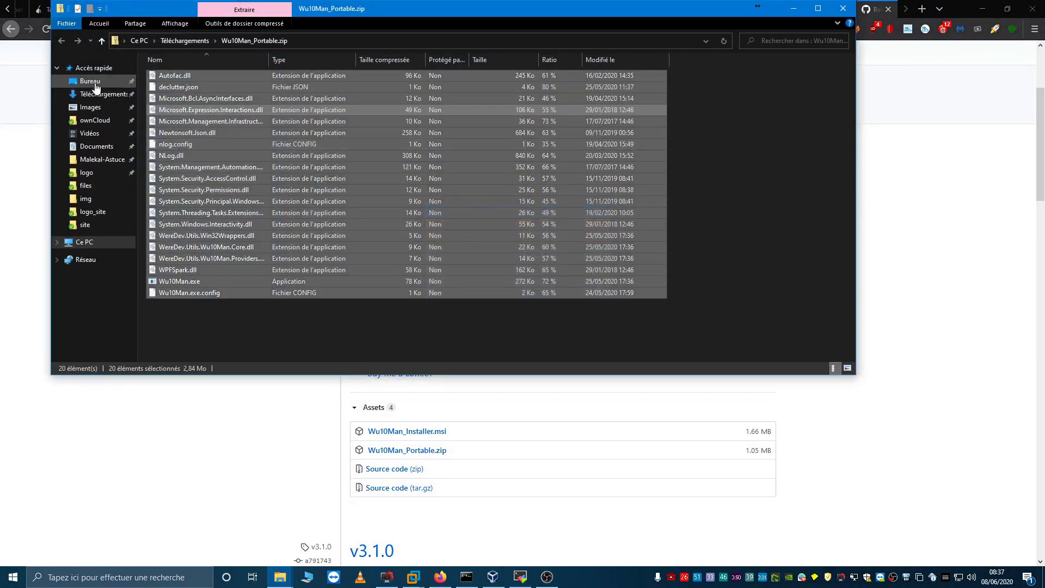
Create a folder named Wu10Man on the Desktop (Bureau) and paste the copied files into it.
click(96, 85)
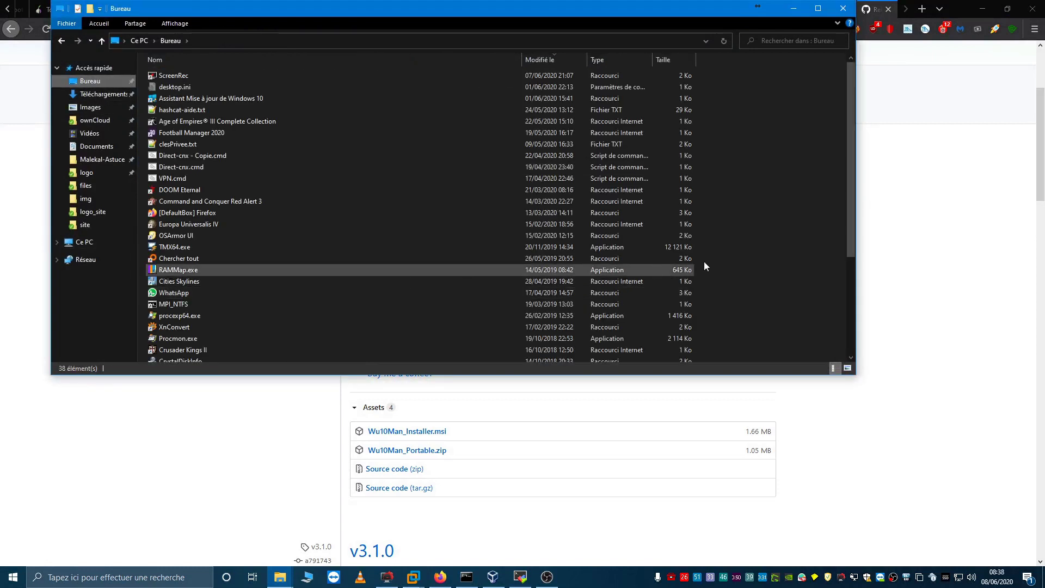
click(818, 9)
right_click(819, 126)
mouse_move(855, 224)
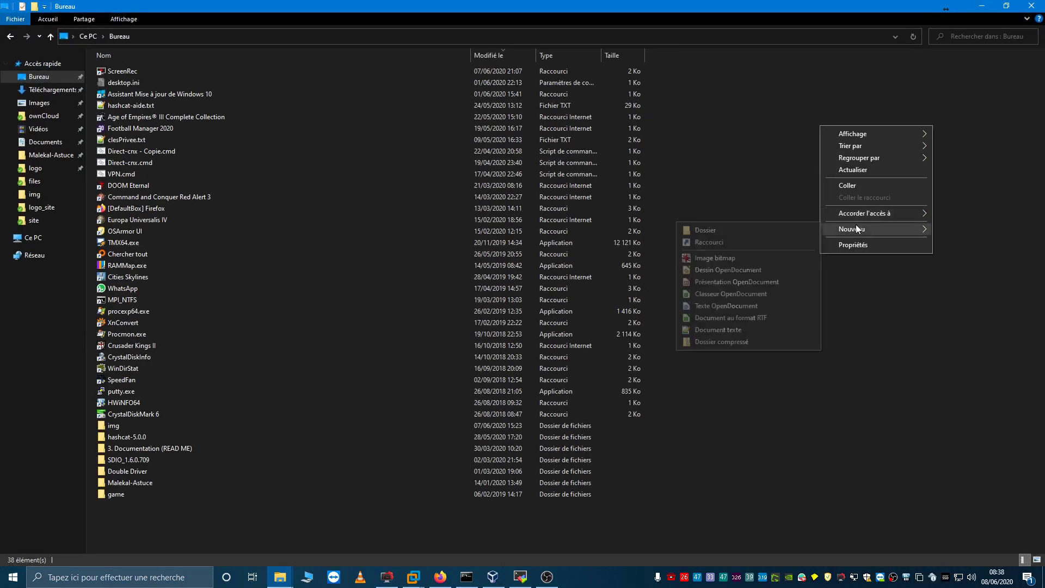
click(765, 233)
text(Wu10Man)
key(Return)
key(Return)
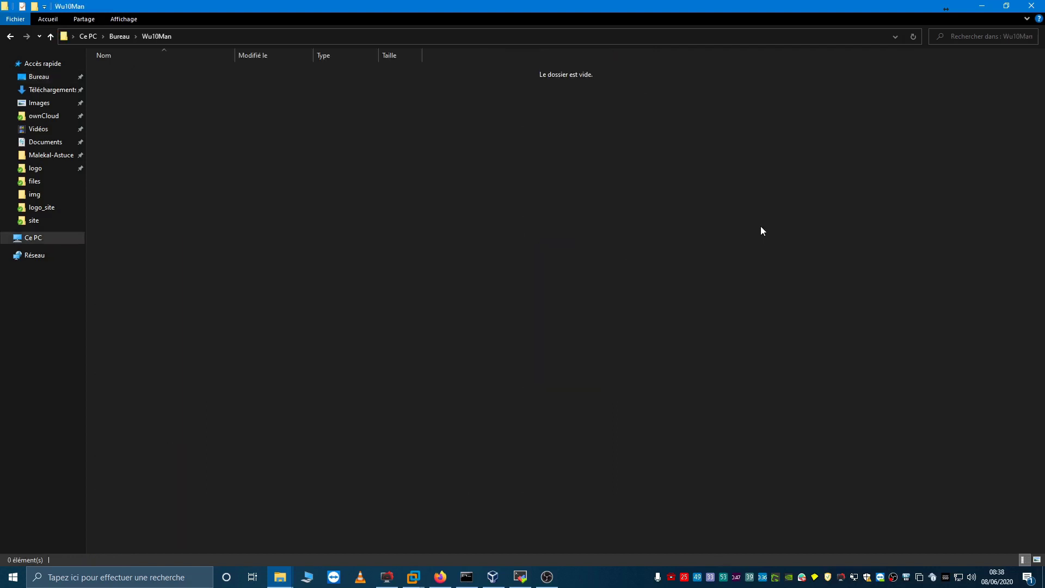
key(ctrl+v)
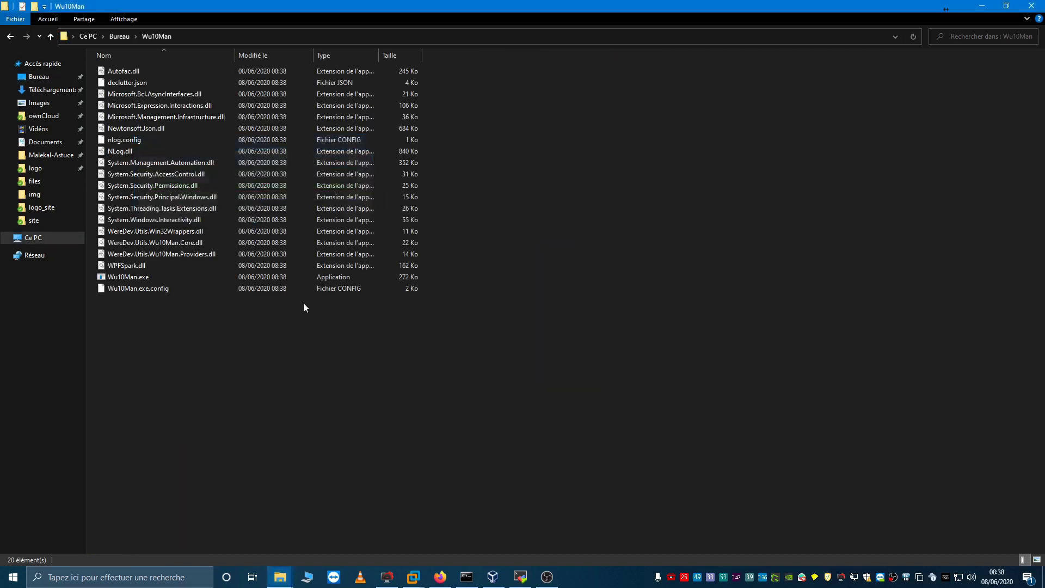
Launch Wu10Man.exe from the new Wu10Man folder.
double_click(122, 276)
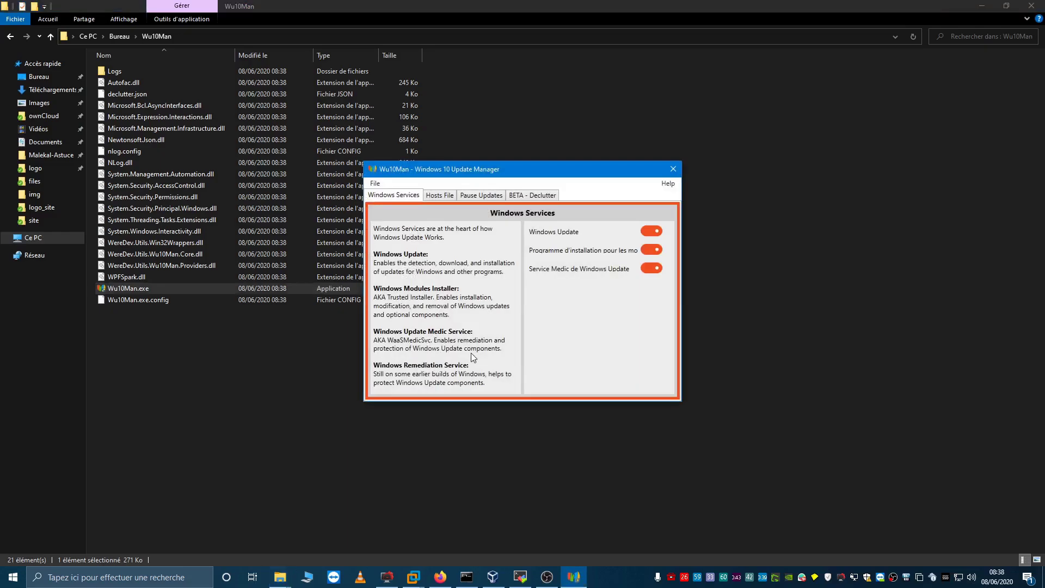
drag(499, 170, 297, 161)
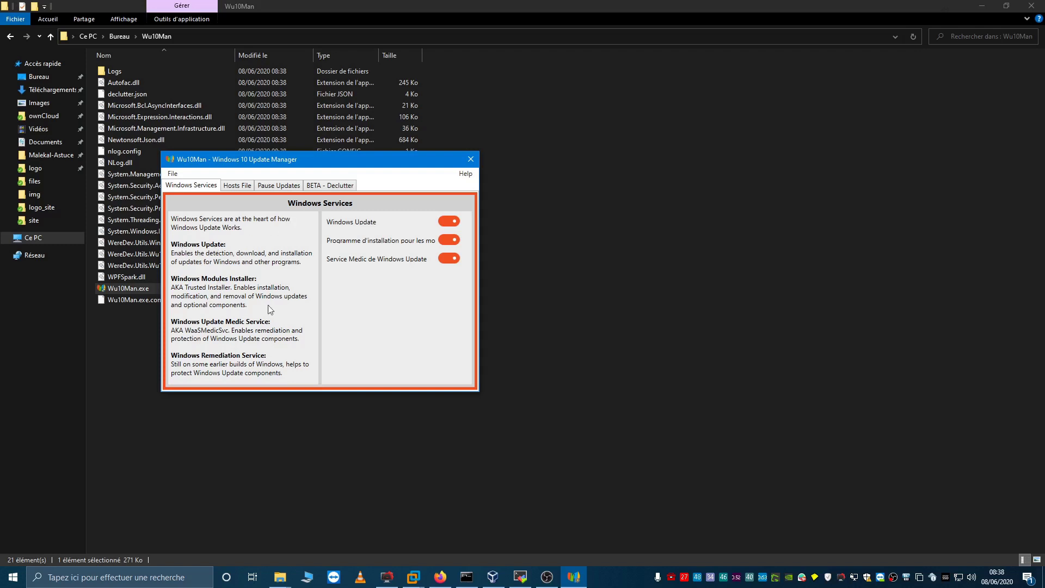
Disable the Windows Update, Windows modules installer and Service Medic de Windows Update services in Wu10Man.
click(446, 221)
click(574, 327)
click(446, 240)
click(602, 328)
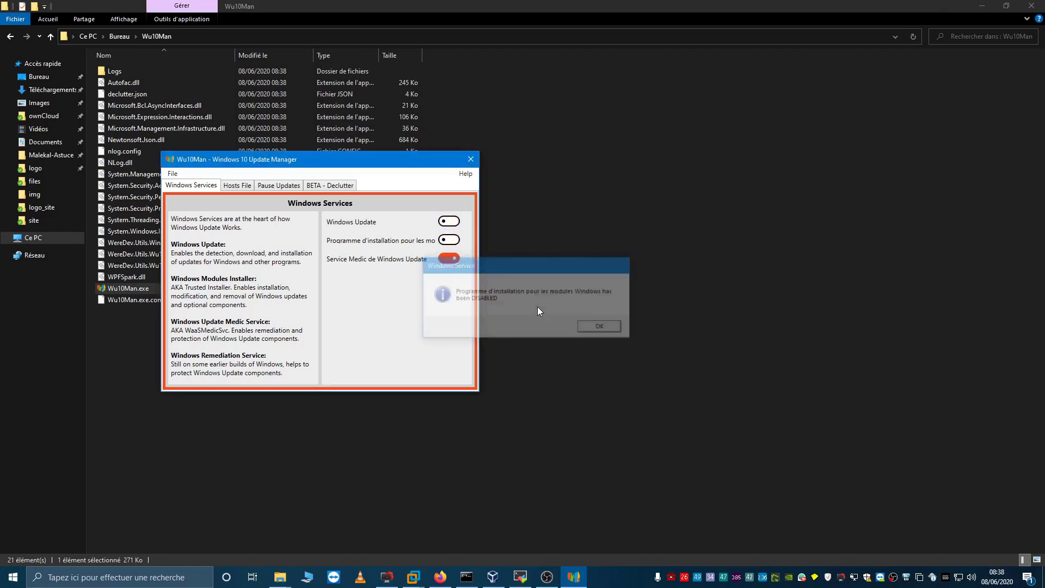
click(446, 258)
click(586, 328)
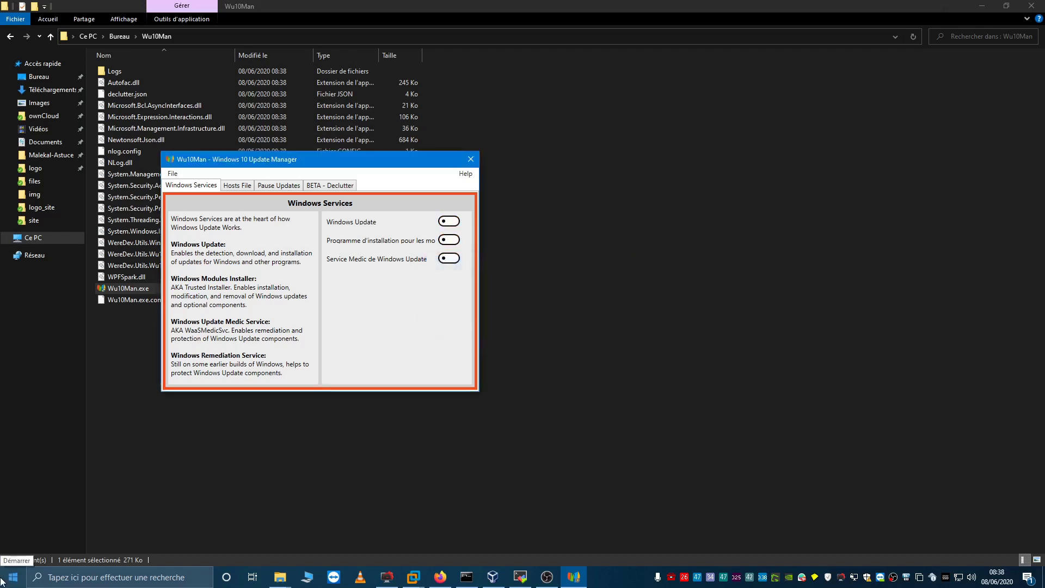
Open Mise à jour et sécurité in Windows Settings and try checking for updates on the Windows Update page.
click(2, 581)
click(11, 526)
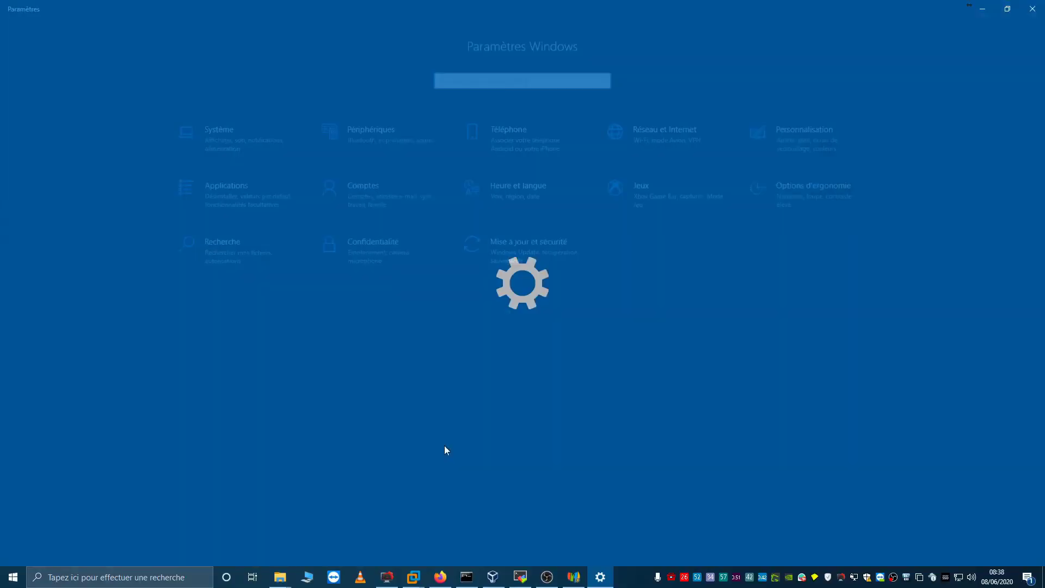
click(514, 247)
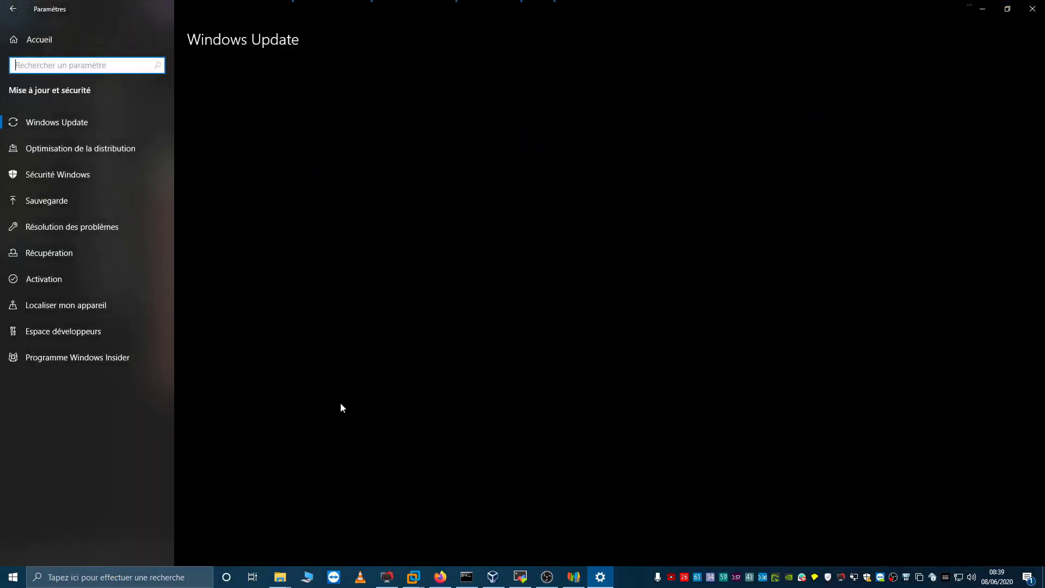
click(584, 584)
click(281, 104)
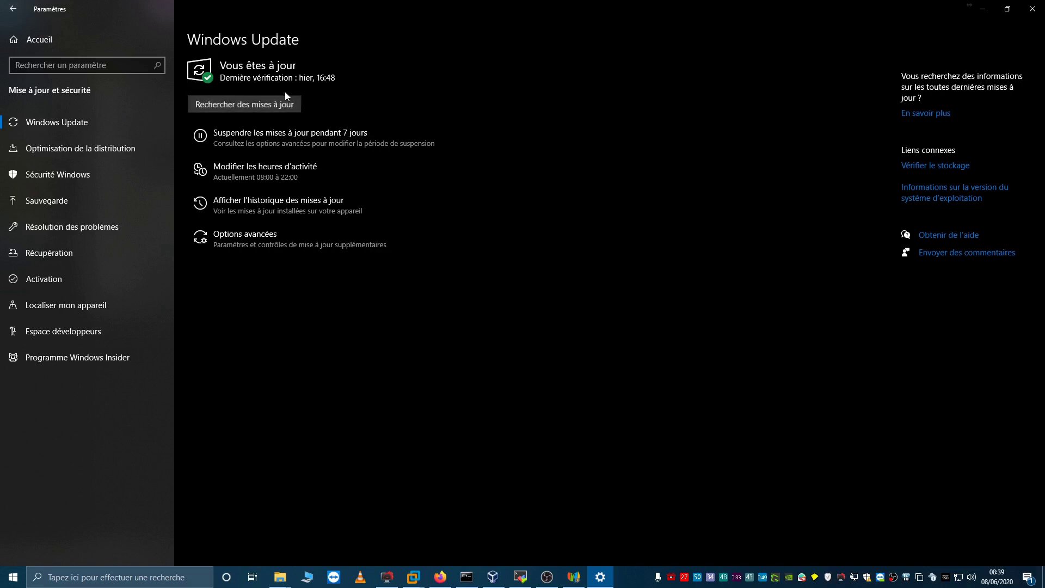
Return to Wu10Man and re-enable the Windows Update, modules installer and Service Medic de Windows Update services.
click(584, 568)
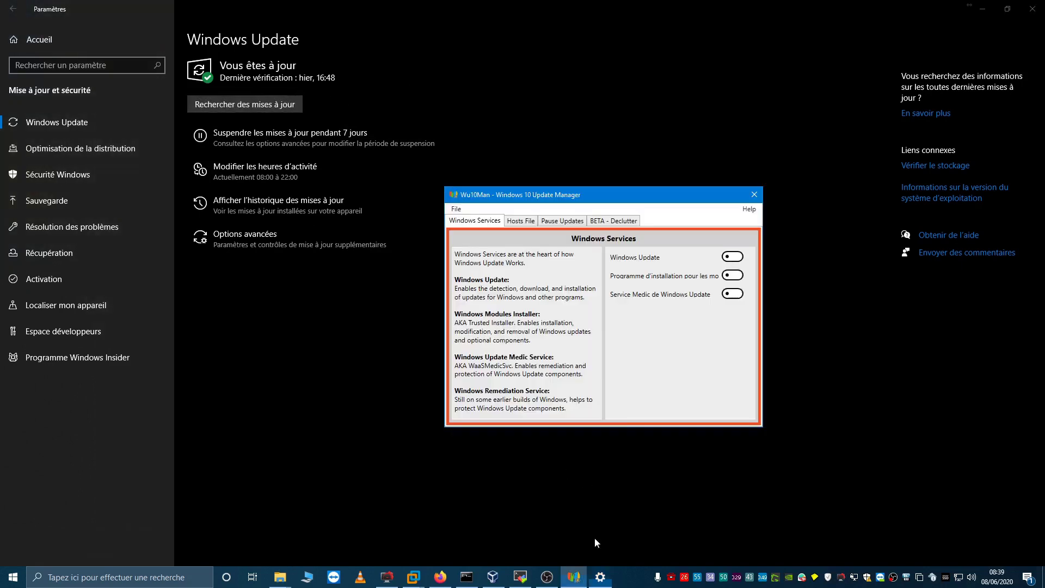
drag(611, 195, 491, 191)
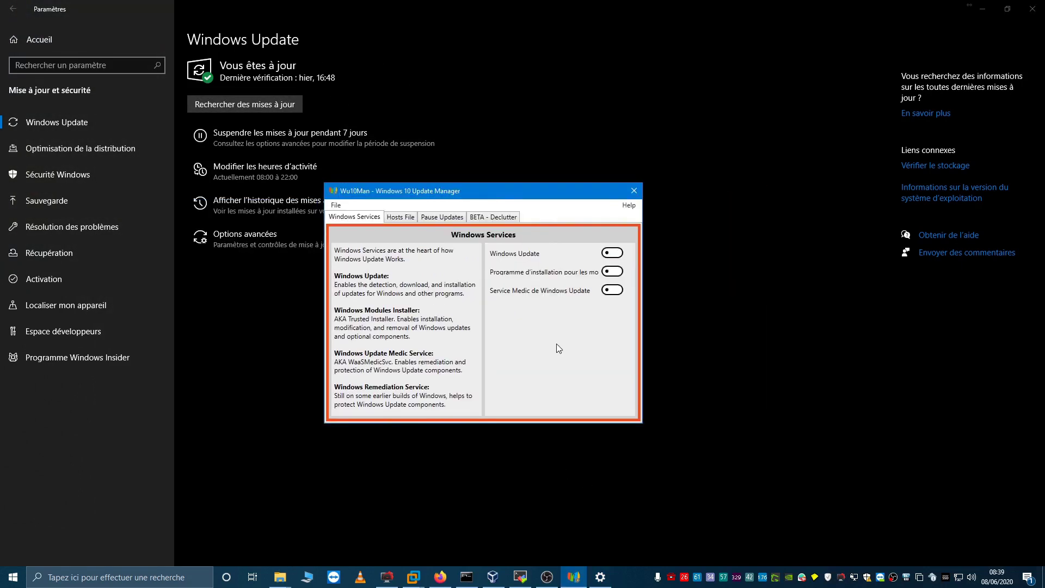
click(615, 253)
click(572, 327)
click(612, 271)
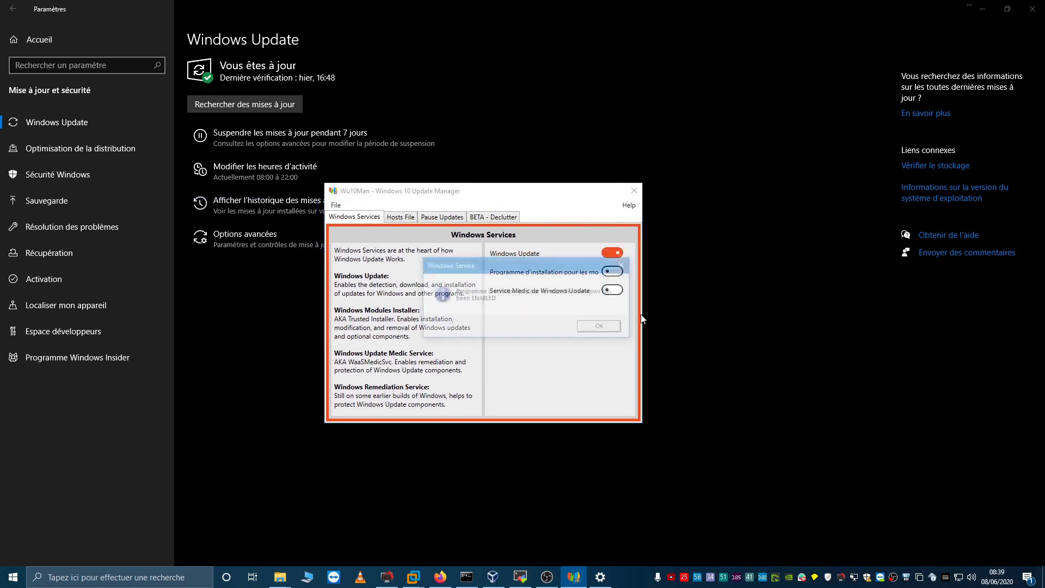
click(603, 327)
click(612, 289)
click(599, 327)
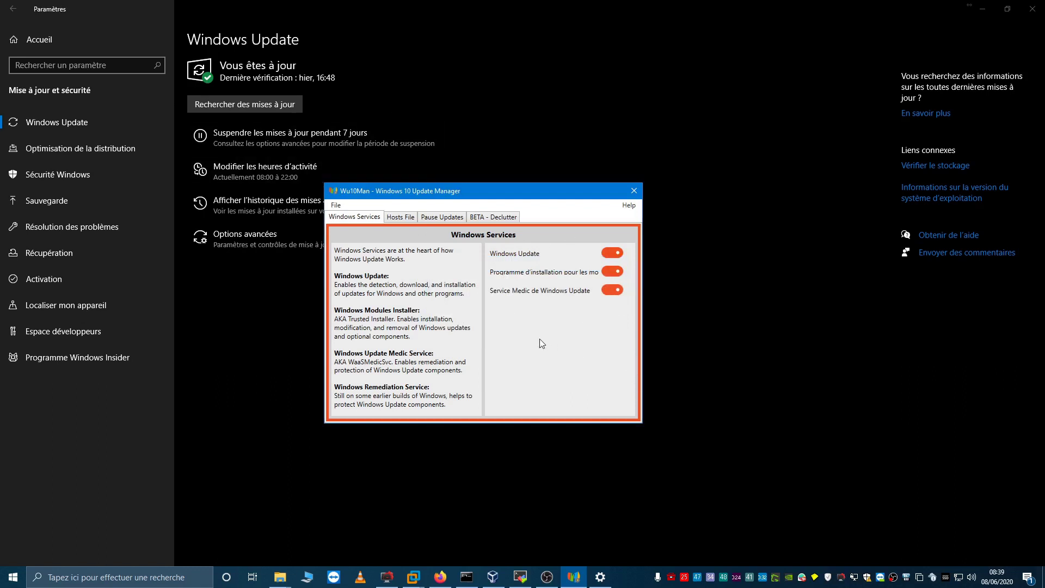
Try to block all Windows Update hosts through Wu10Man's Hosts File settings.
click(400, 220)
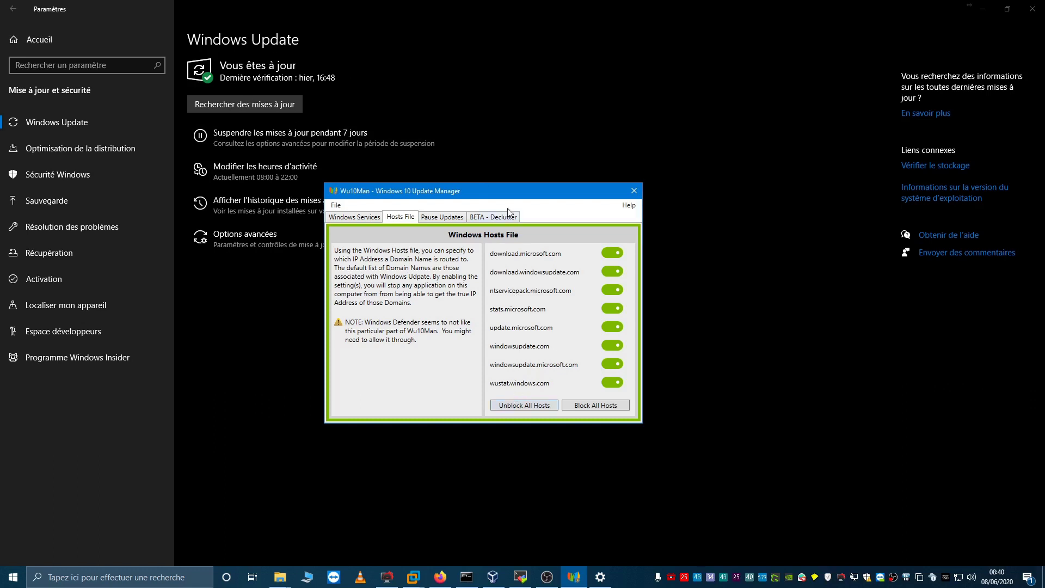
drag(508, 191, 404, 164)
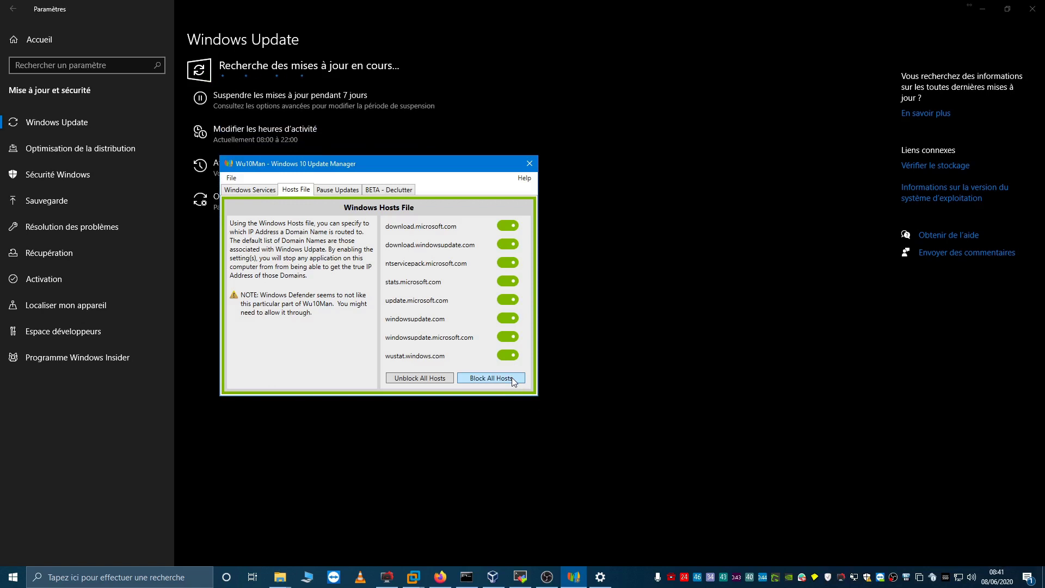
click(512, 380)
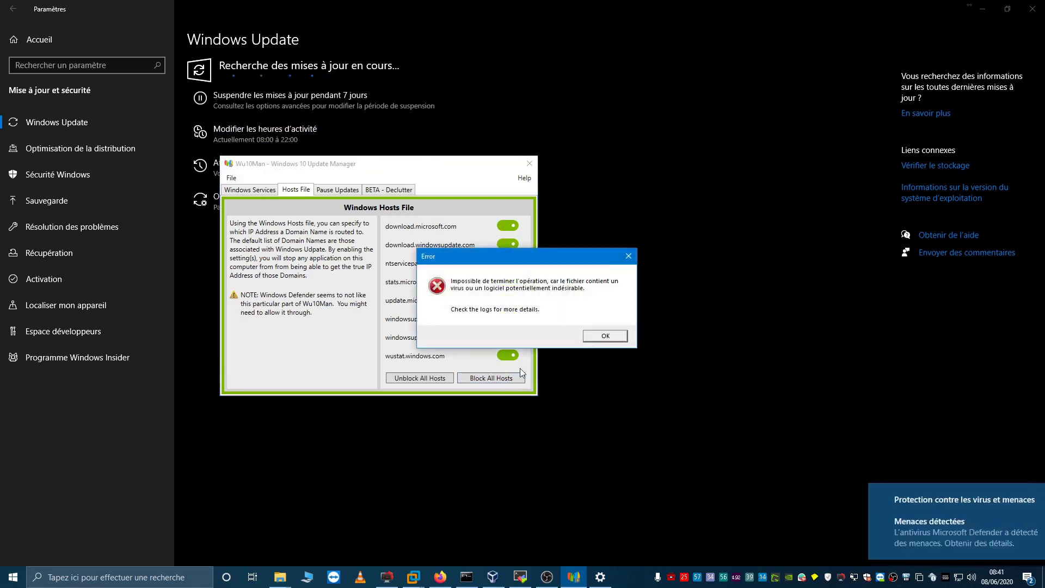
In Windows Security, allow the SettingsModifier:Win32/HostsFileHijack threat on the device and apply the action.
click(932, 519)
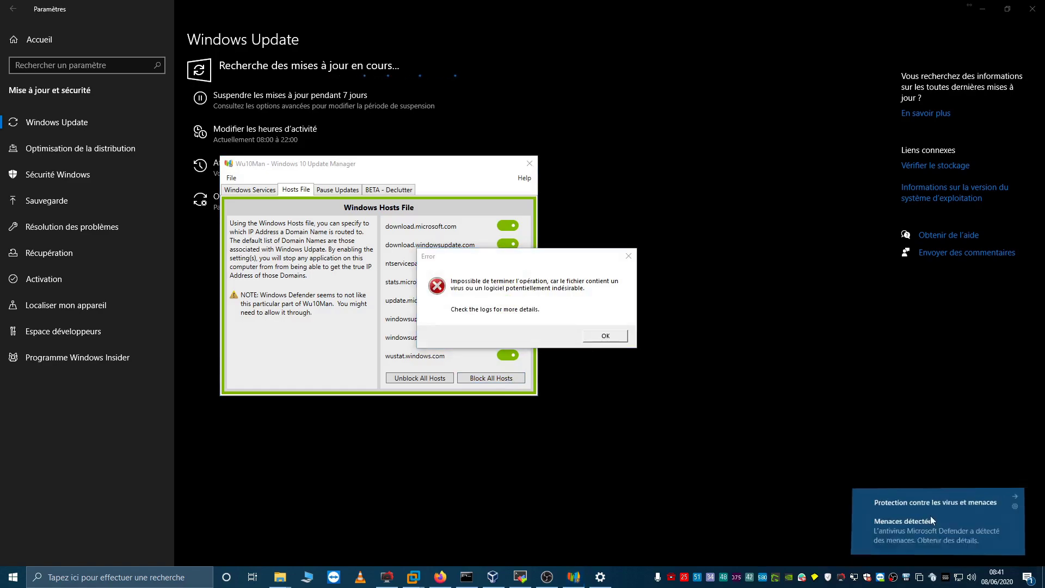
click(930, 515)
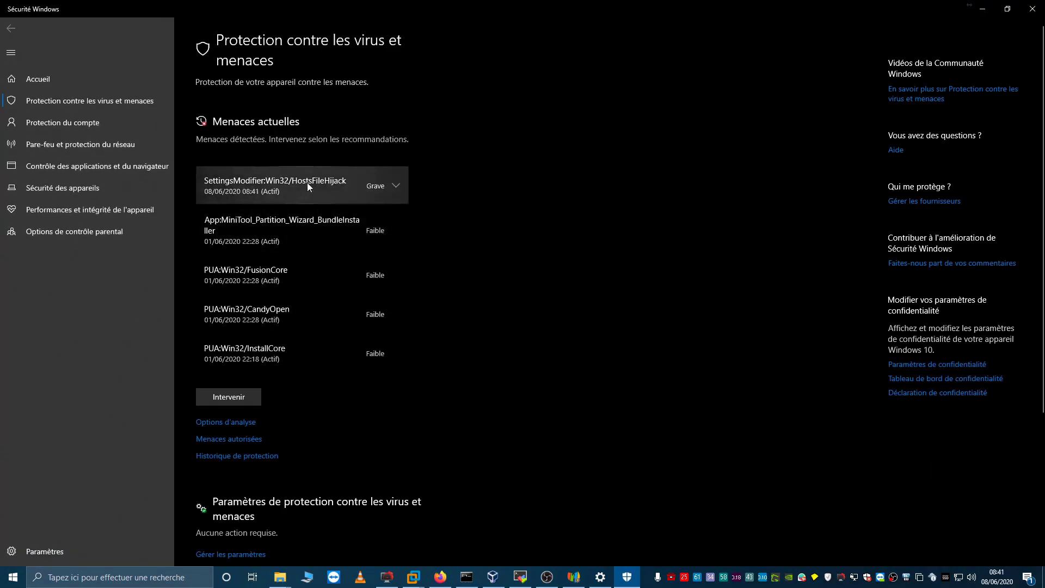
click(326, 185)
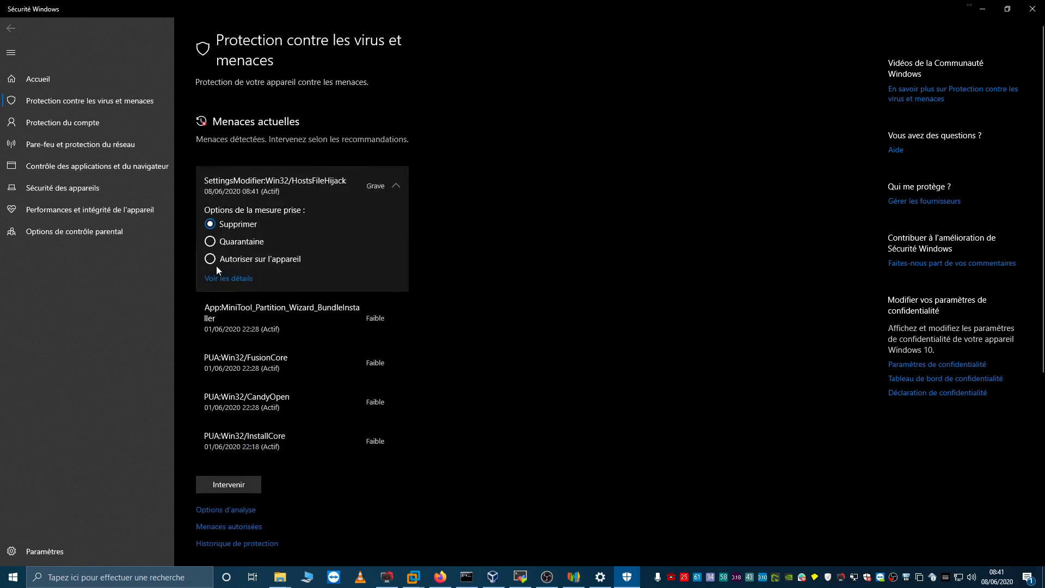
click(213, 260)
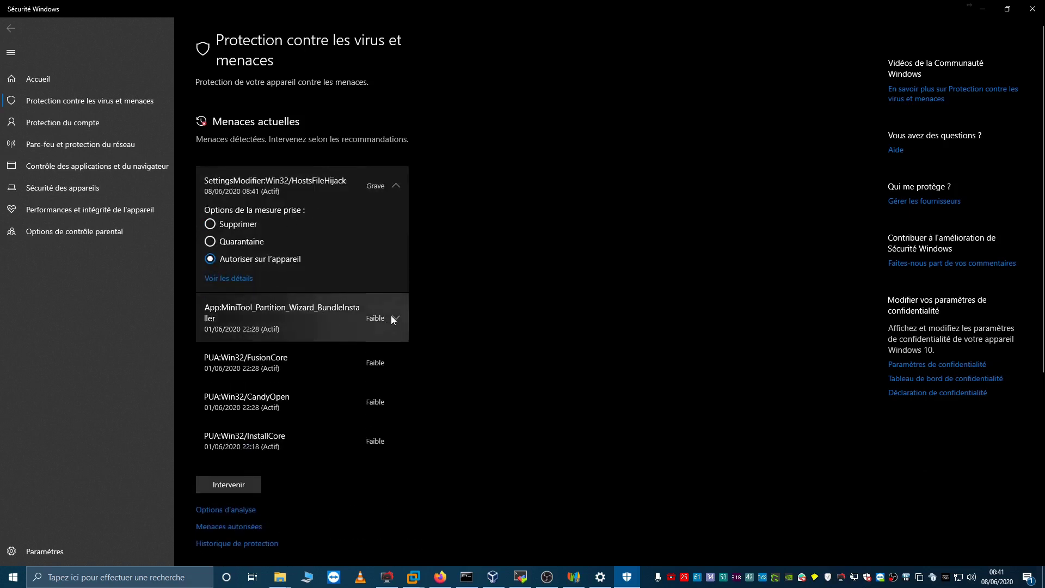
click(240, 485)
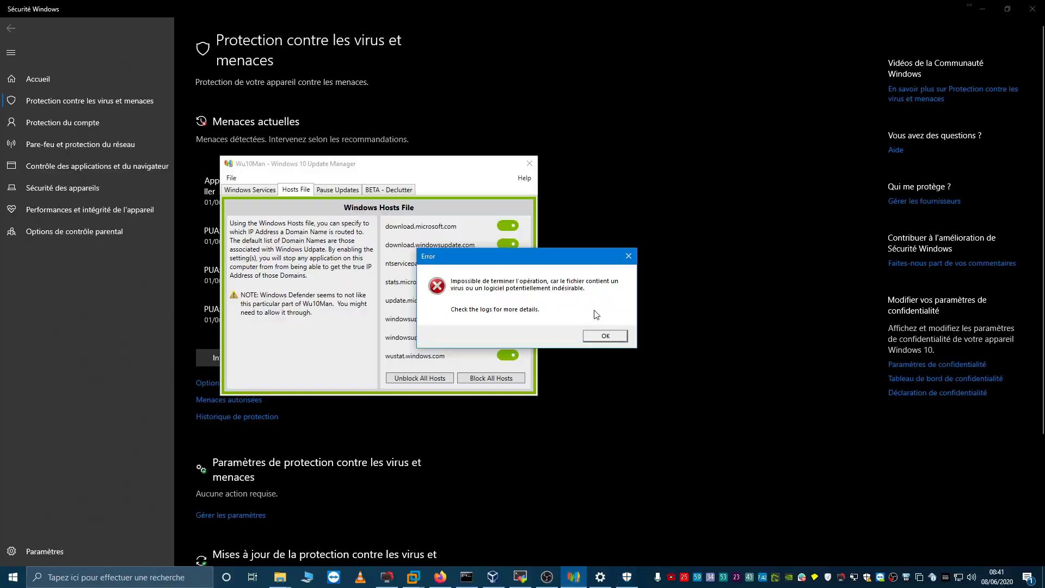
Dismiss the Wu10Man error and block all Windows Update hosts again.
click(616, 334)
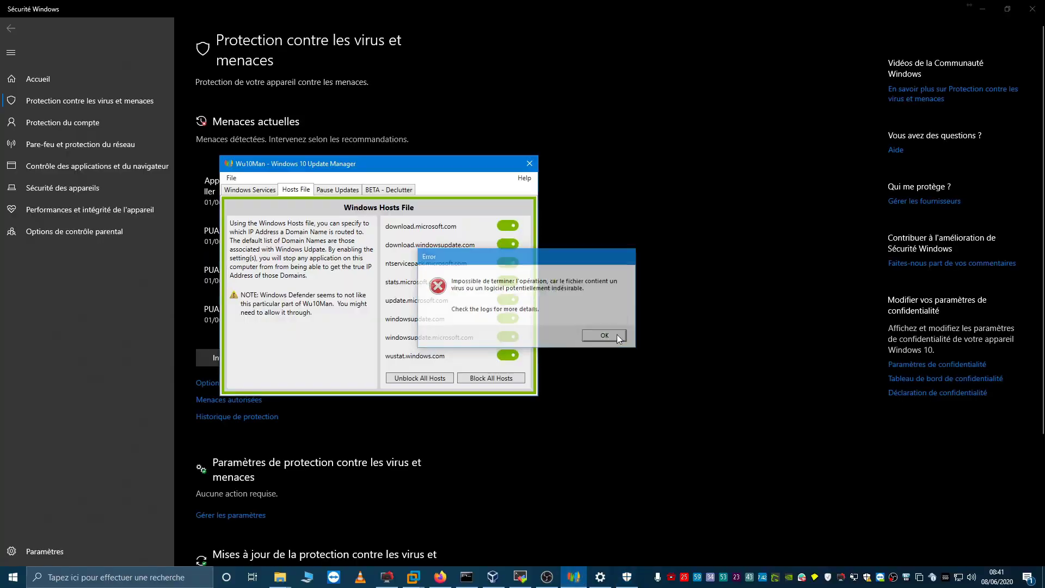
click(517, 379)
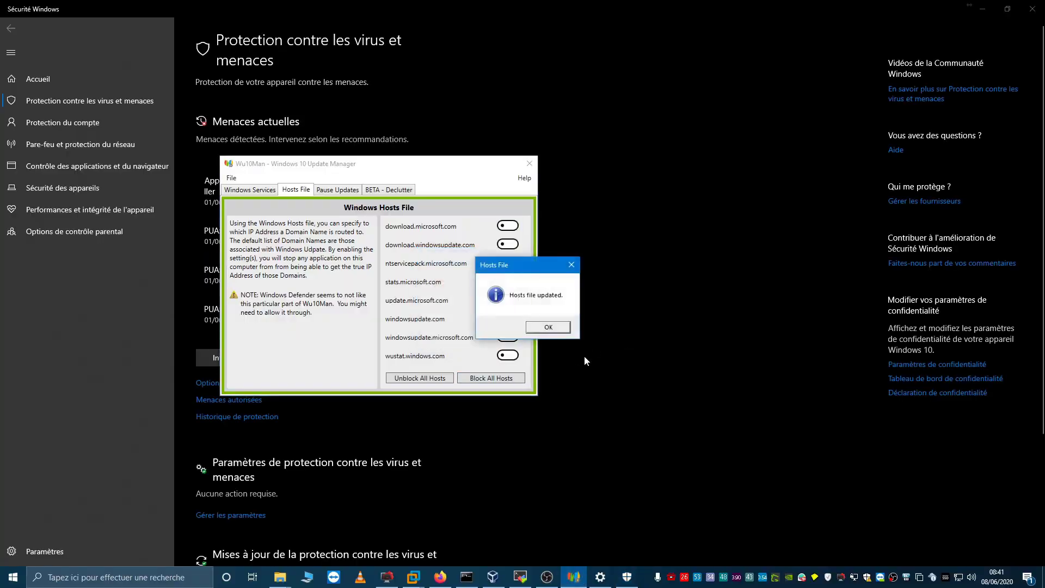
Close the hosts file update message and unblock all Windows Update hosts in Wu10Man.
click(562, 331)
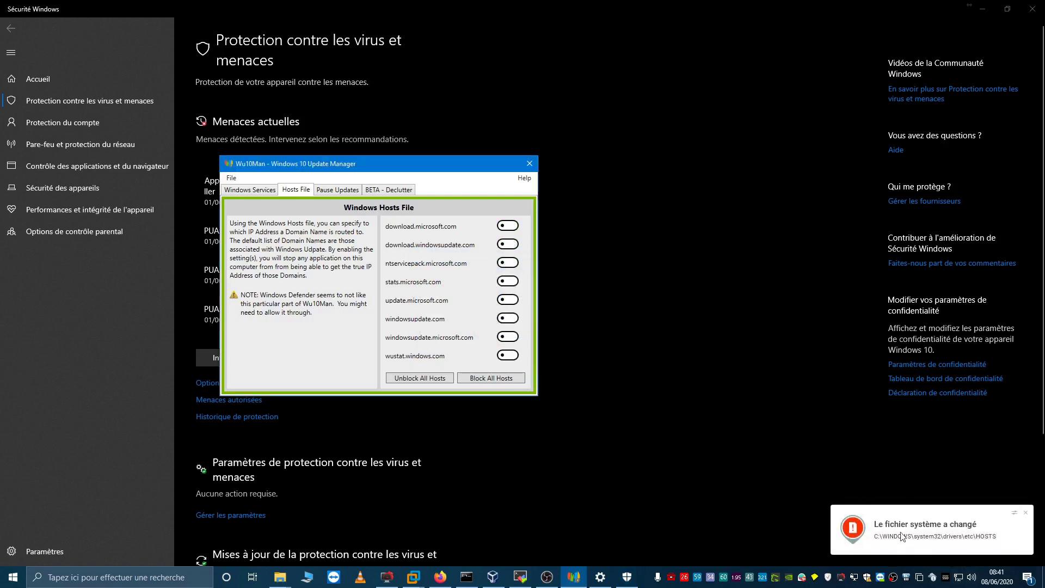
drag(468, 163, 557, 178)
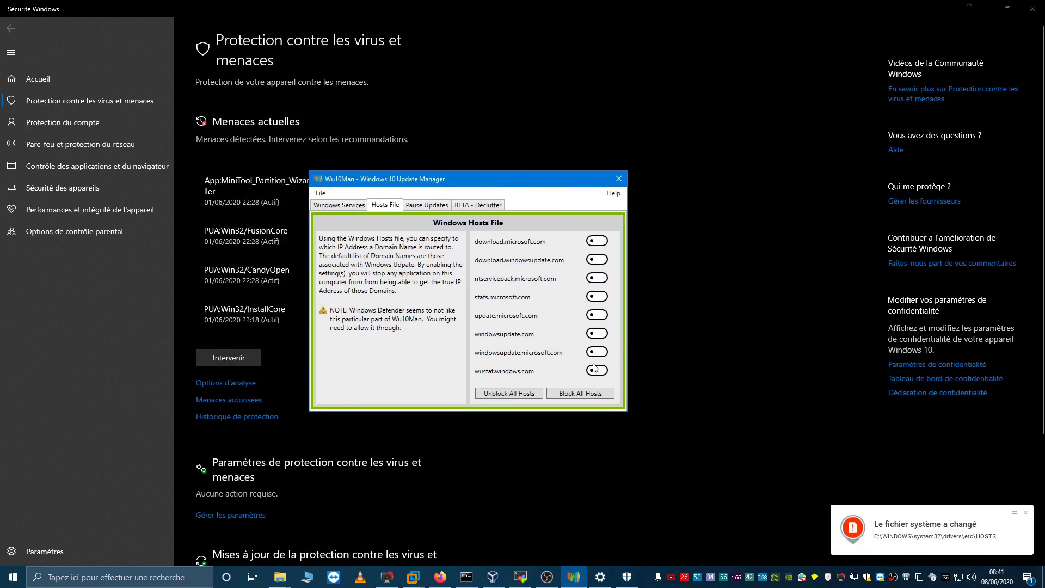
click(504, 395)
click(569, 389)
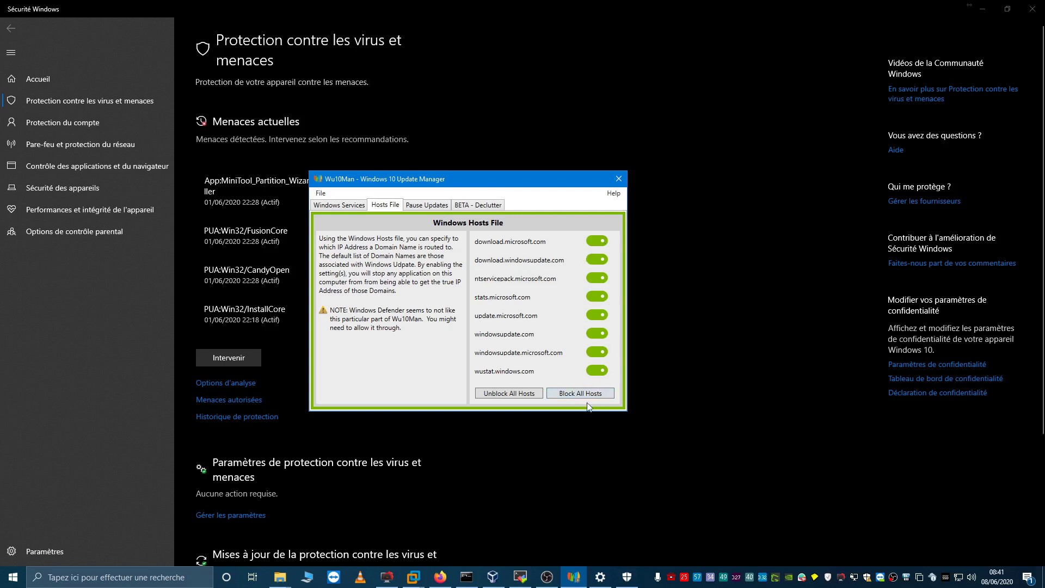
Show Wu10Man's update pause and defer settings and close Windows Security.
click(428, 207)
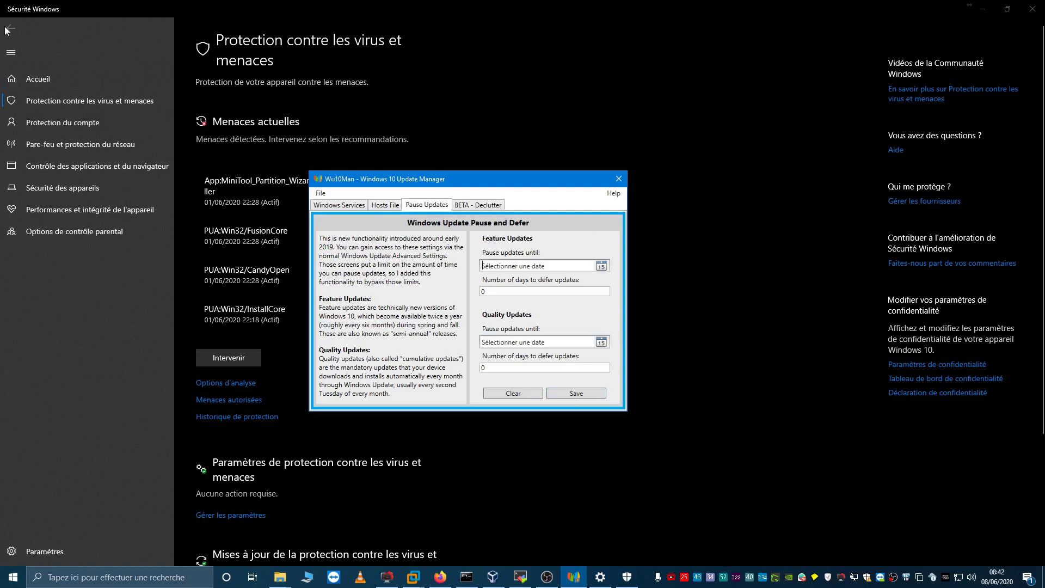
click(22, 76)
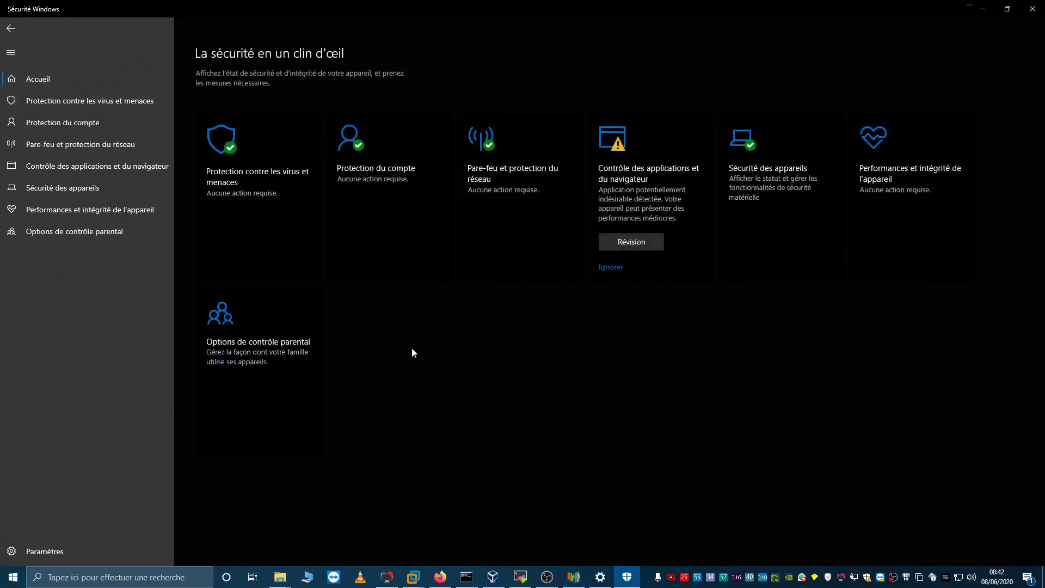
click(1031, 8)
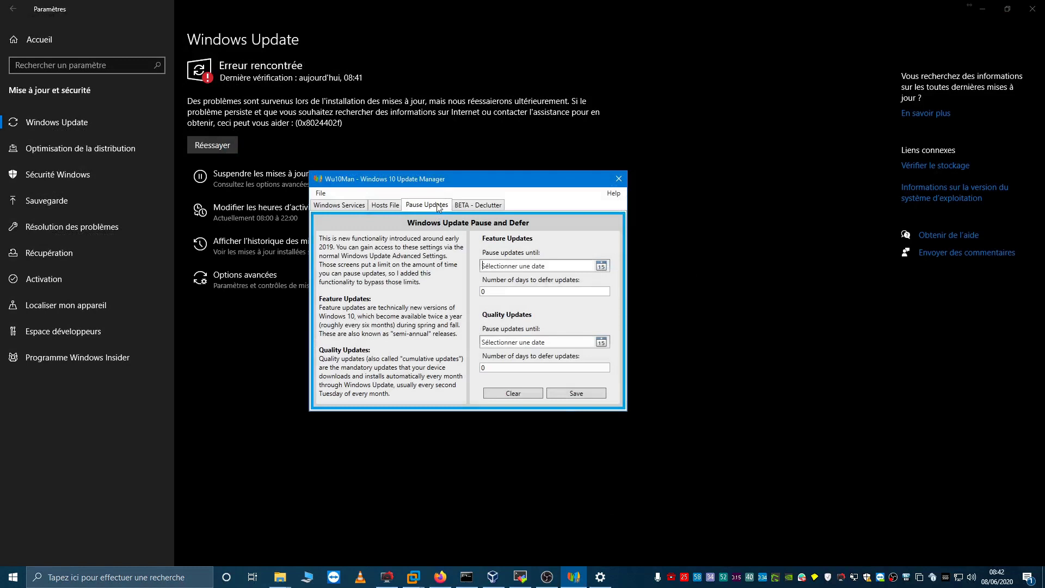
drag(381, 178, 646, 203)
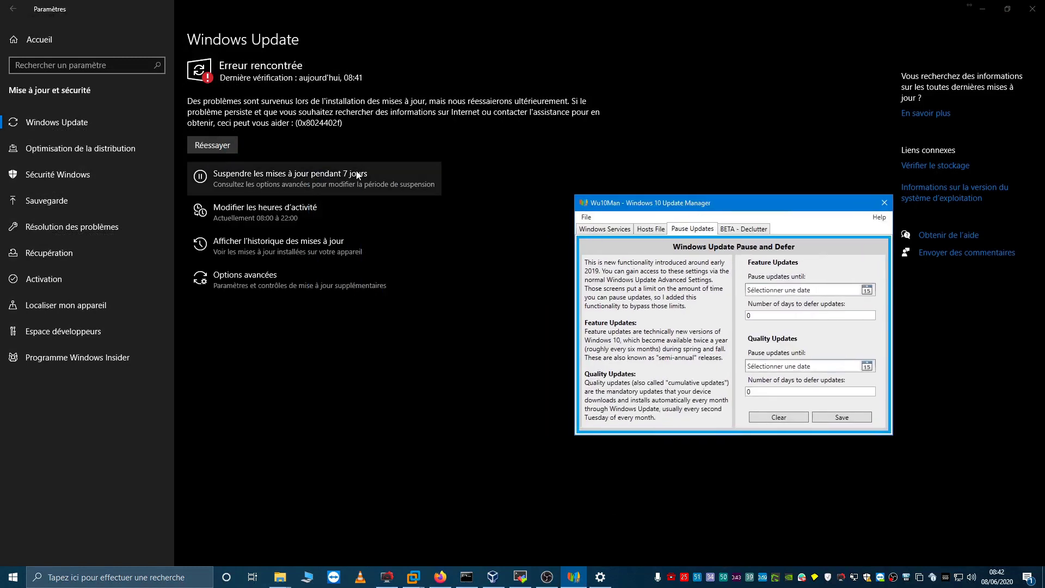
drag(735, 207, 349, 191)
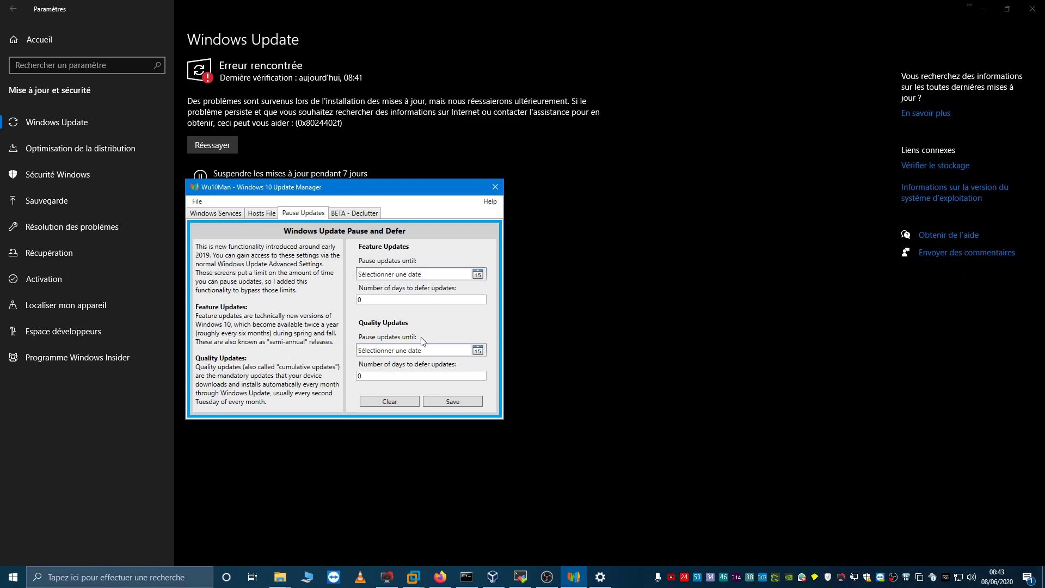
Save a 30-day deferral for feature updates, dismiss the message and reset the number of days to 0.
key(Tab)
text(30)
click(449, 402)
click(618, 329)
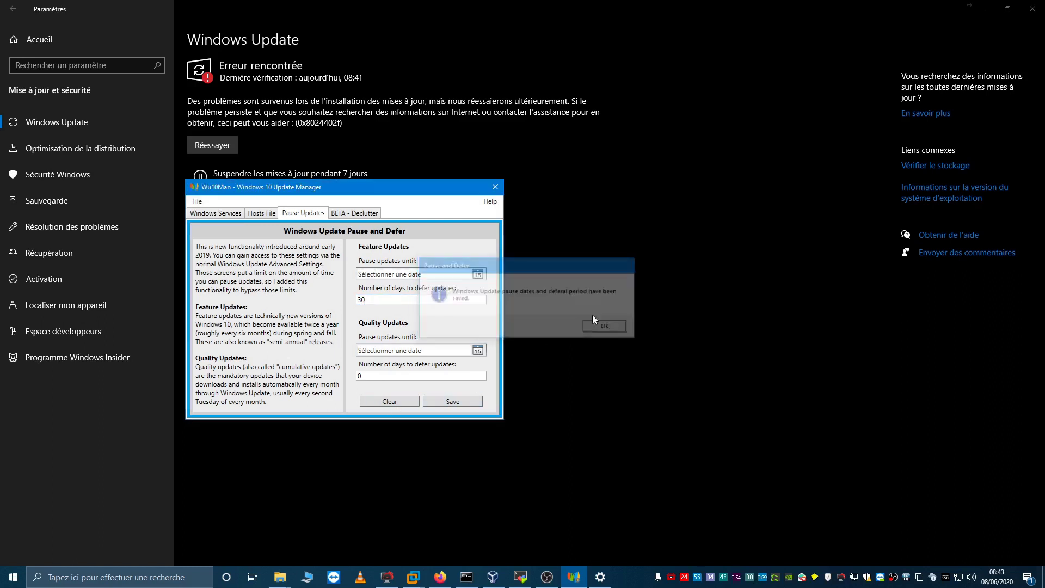
double_click(374, 299)
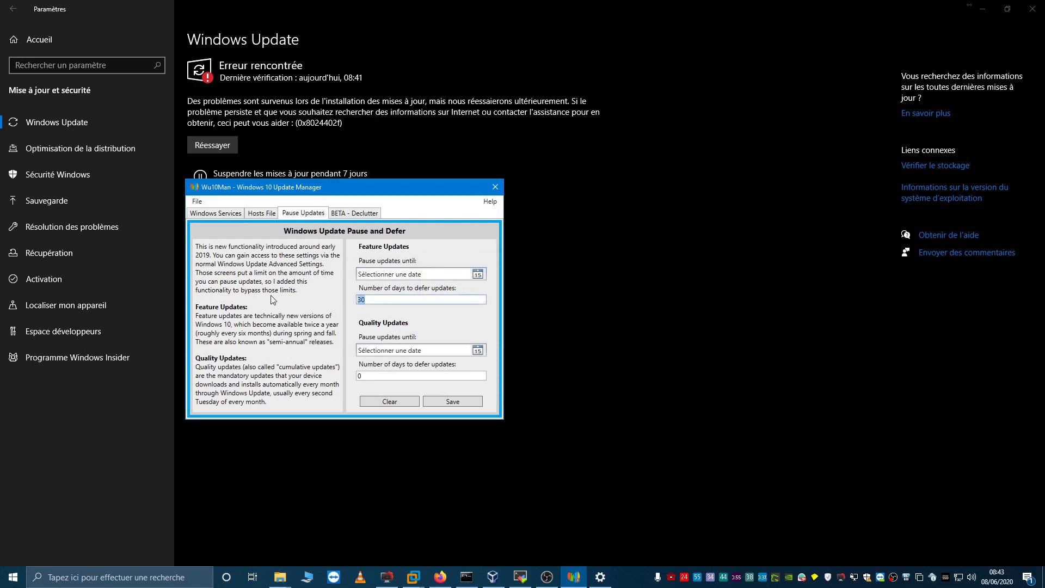
text(0)
In Wu10Man's Declutter list, mark 3d Viewer, Advertising, Alarms and Bing News for removal.
click(369, 215)
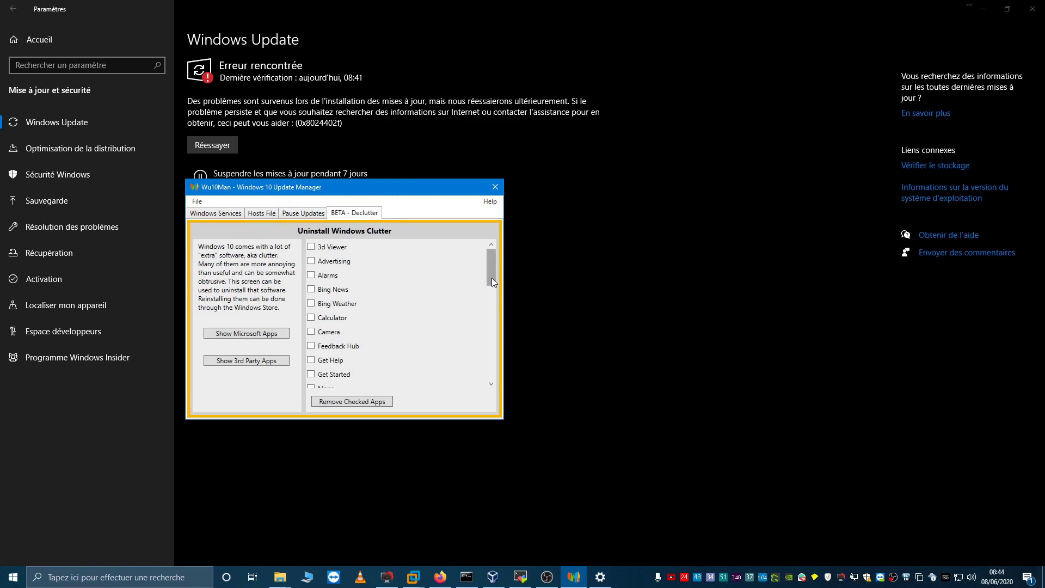
mouse_move(492, 280)
mouse_down()
mouse_move(494, 364)
mouse_move(489, 260)
mouse_up()
drag(491, 260, 492, 364)
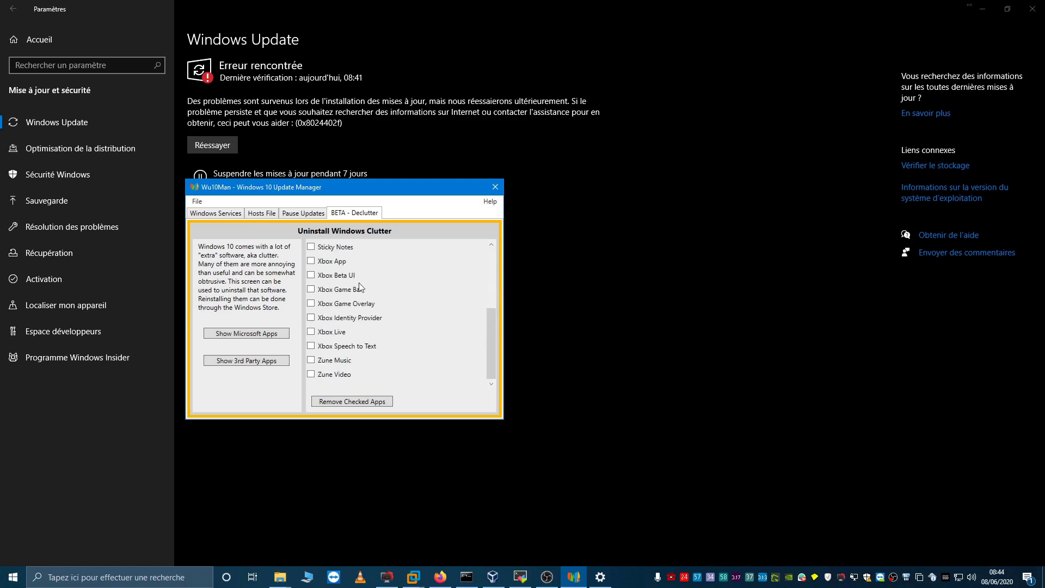
scroll(363, 348, up, 3)
scroll(363, 349, up, 3)
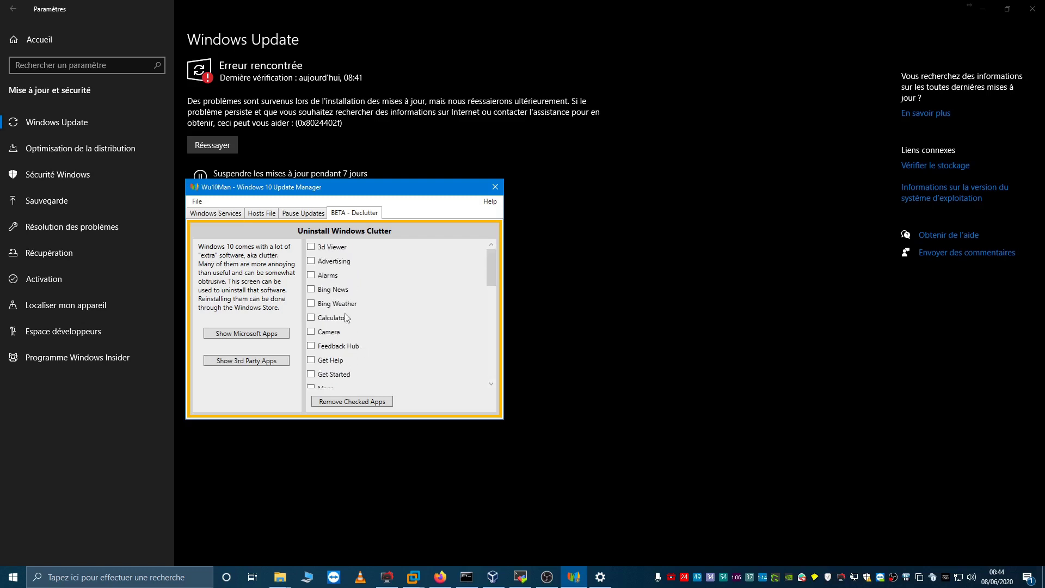
click(311, 248)
click(311, 262)
click(311, 275)
click(312, 290)
Browse the list of installed applications in Windows Settings.
click(65, 41)
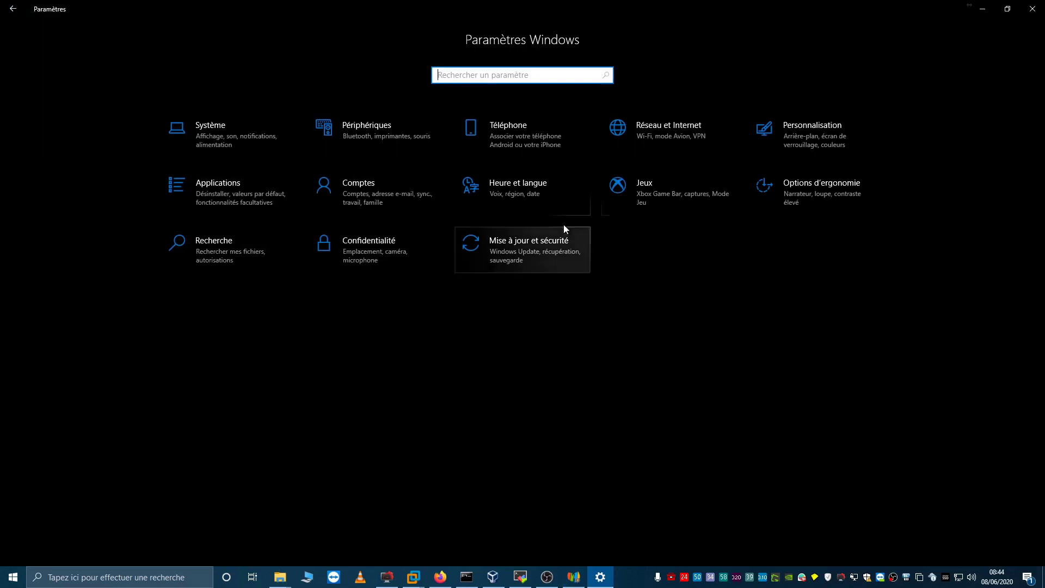
click(279, 194)
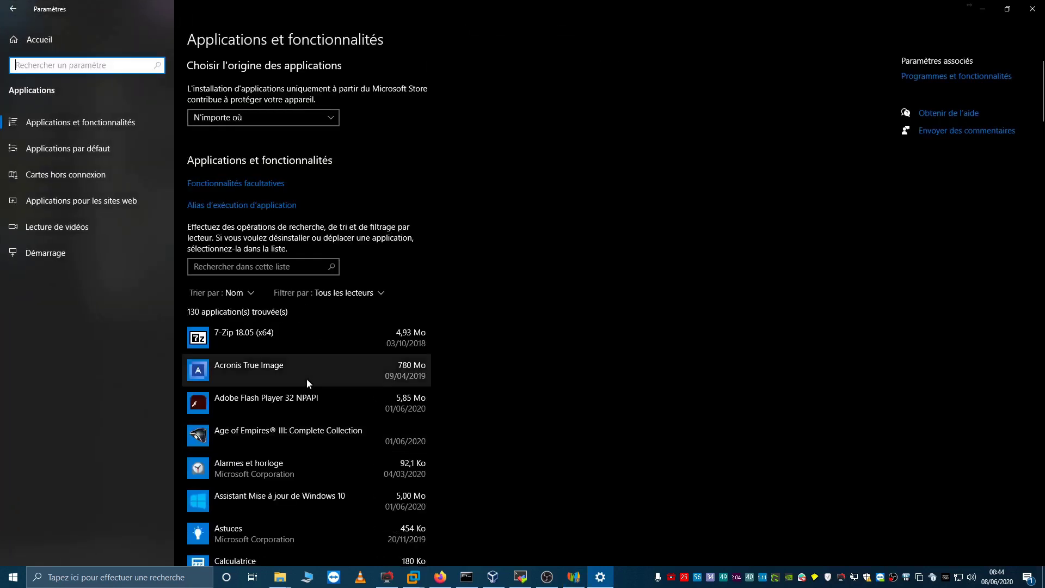
scroll(306, 377, down, 6)
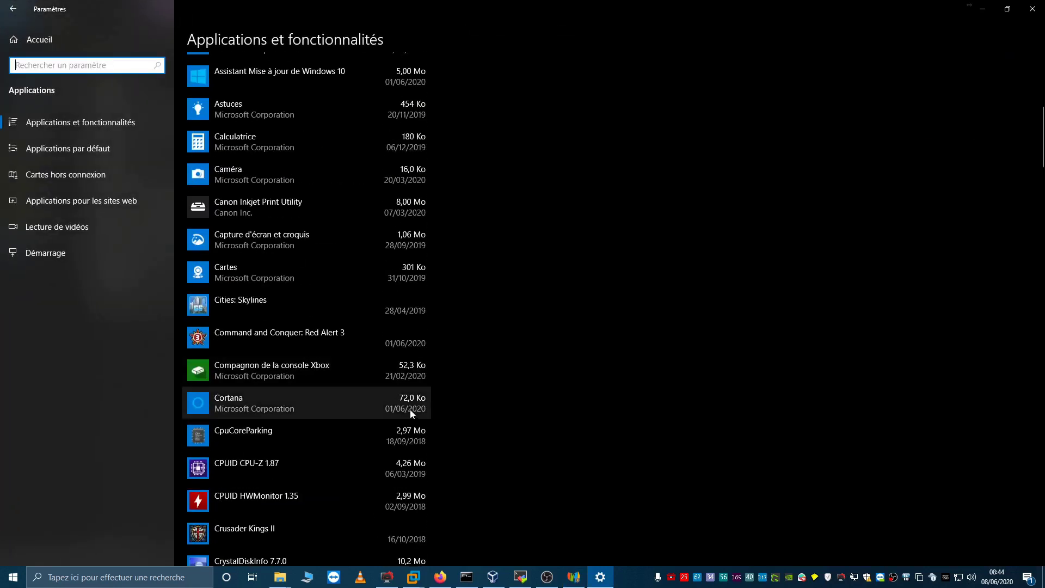
scroll(409, 410, up, 7)
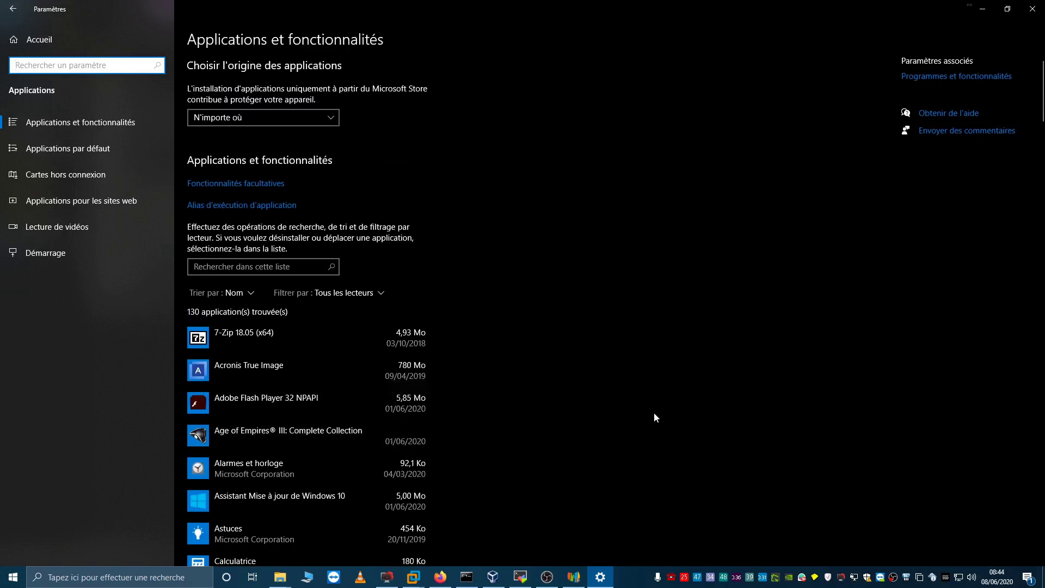
Return to Wu10Man, mark Bing Weather for removal as well and go back to the Windows services settings.
click(573, 577)
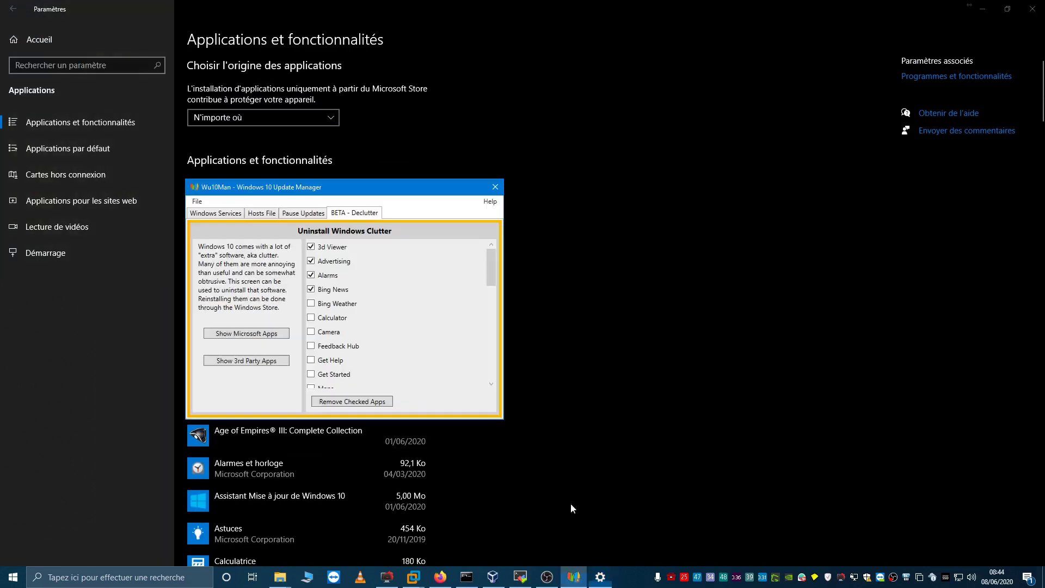
click(314, 304)
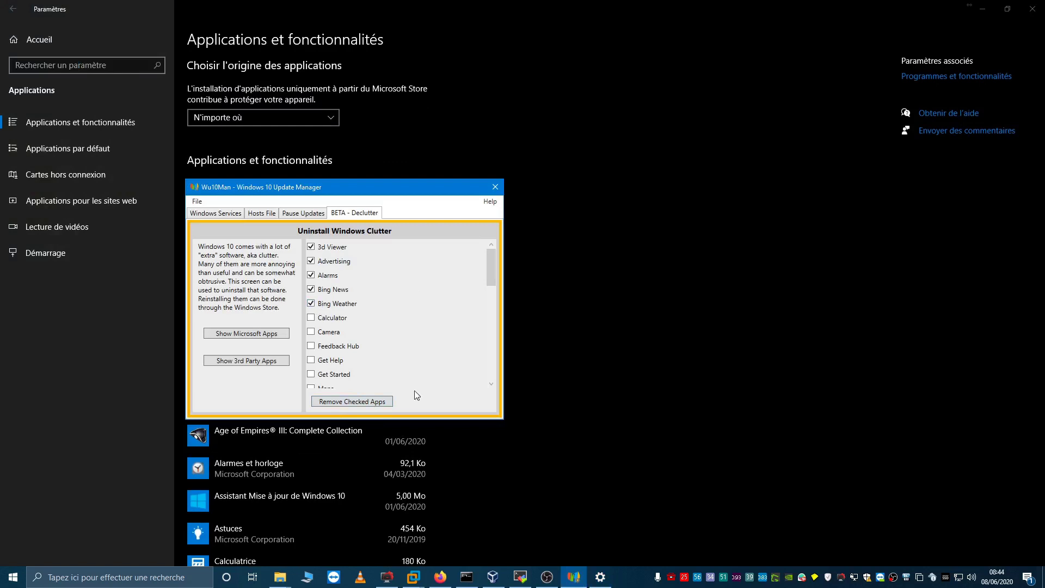
click(232, 214)
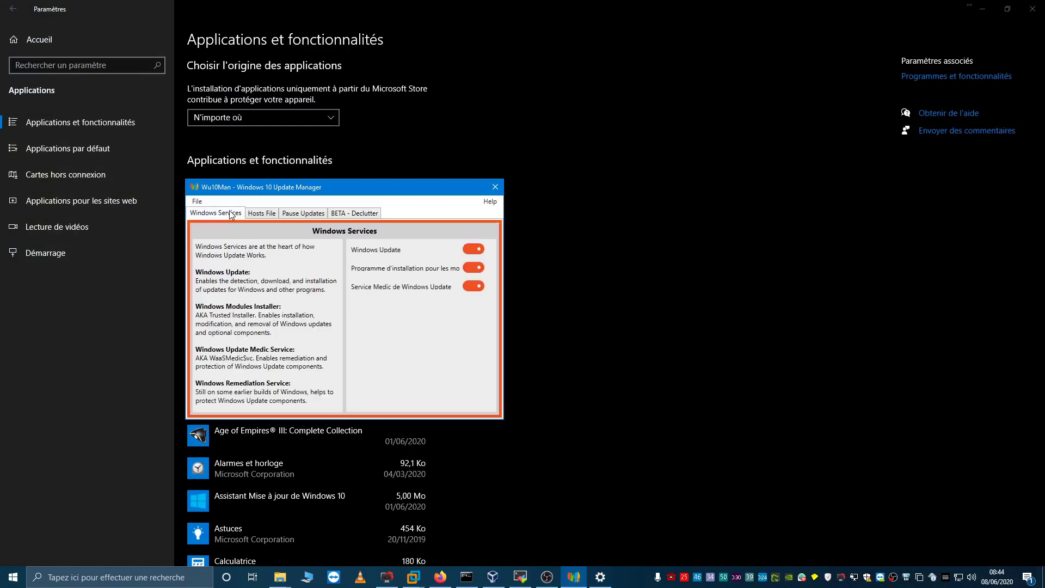